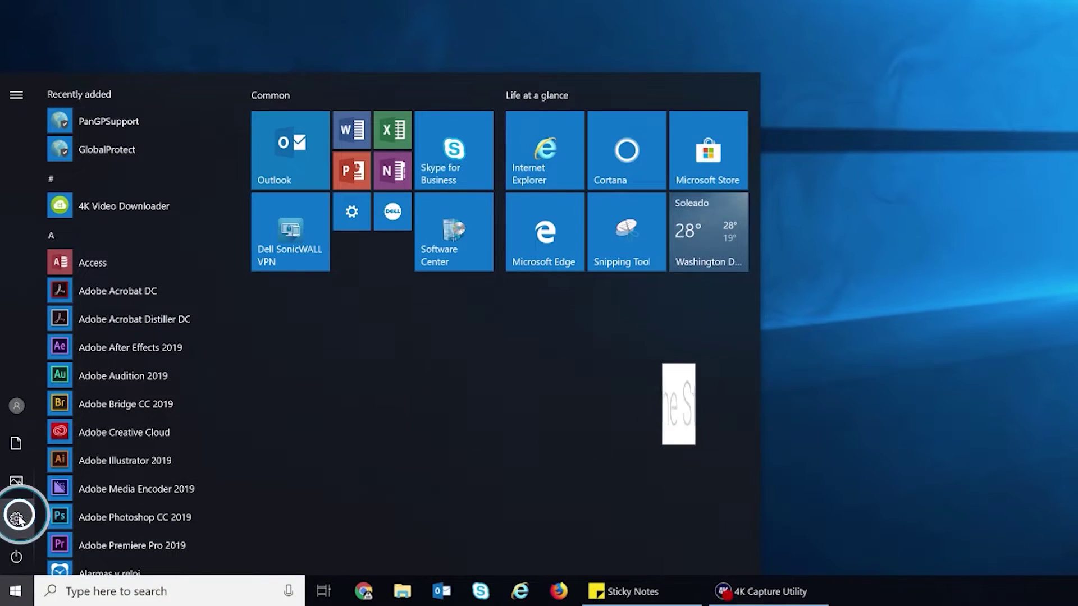
Uninstall Mozilla Firefox 68.0.1 from Apps & features, after filtering the list with 'mo'
{"action": "left_click", "coordinate": [16, 518]}
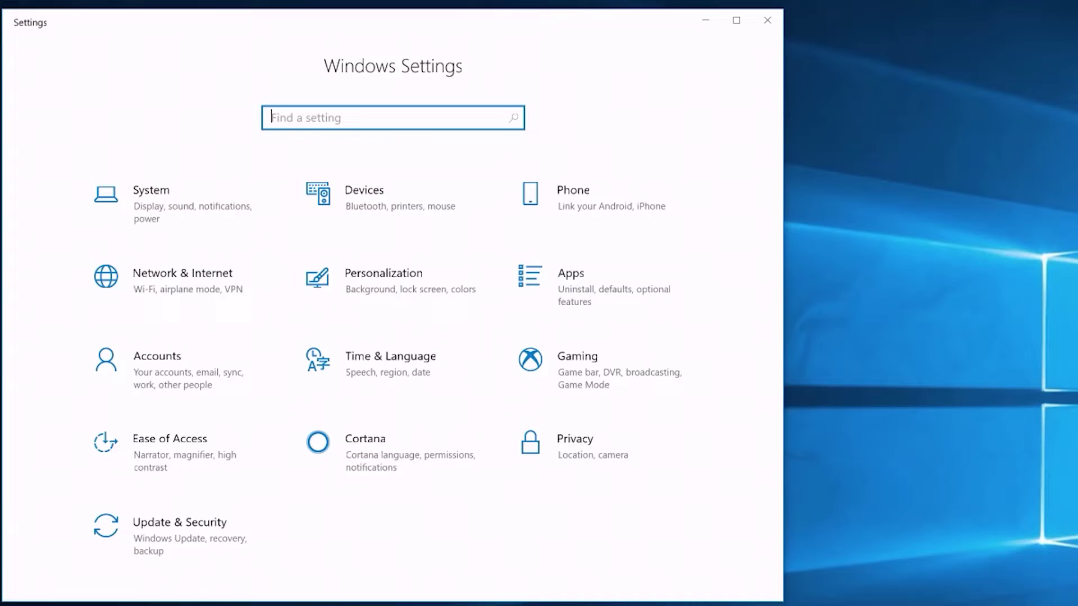
{"action": "left_click", "coordinate": [600, 276]}
{"action": "left_click", "coordinate": [116, 178]}
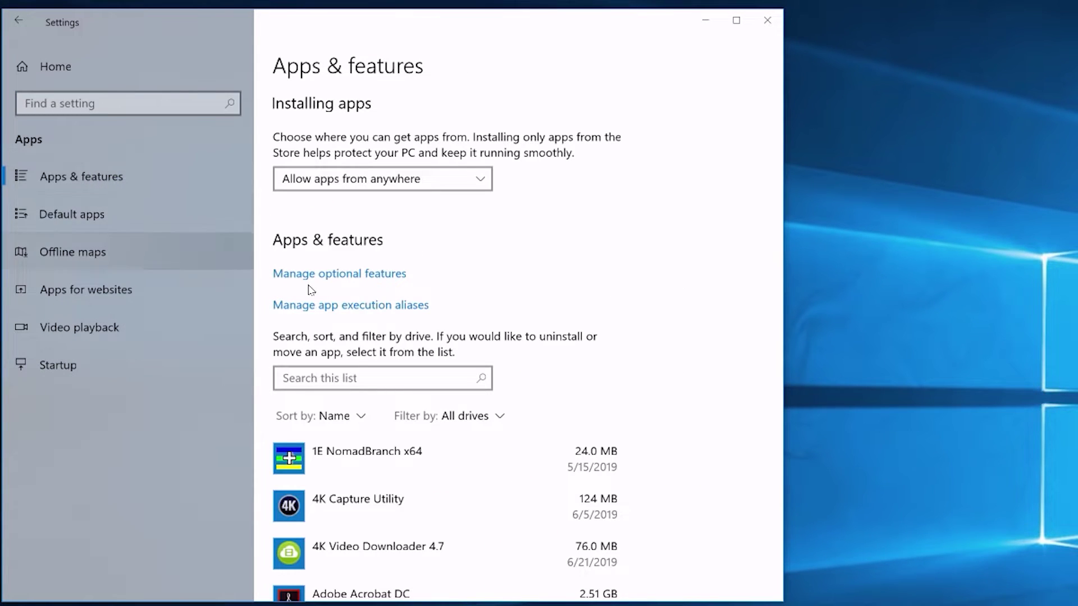
{"action": "type", "text": "mo"}
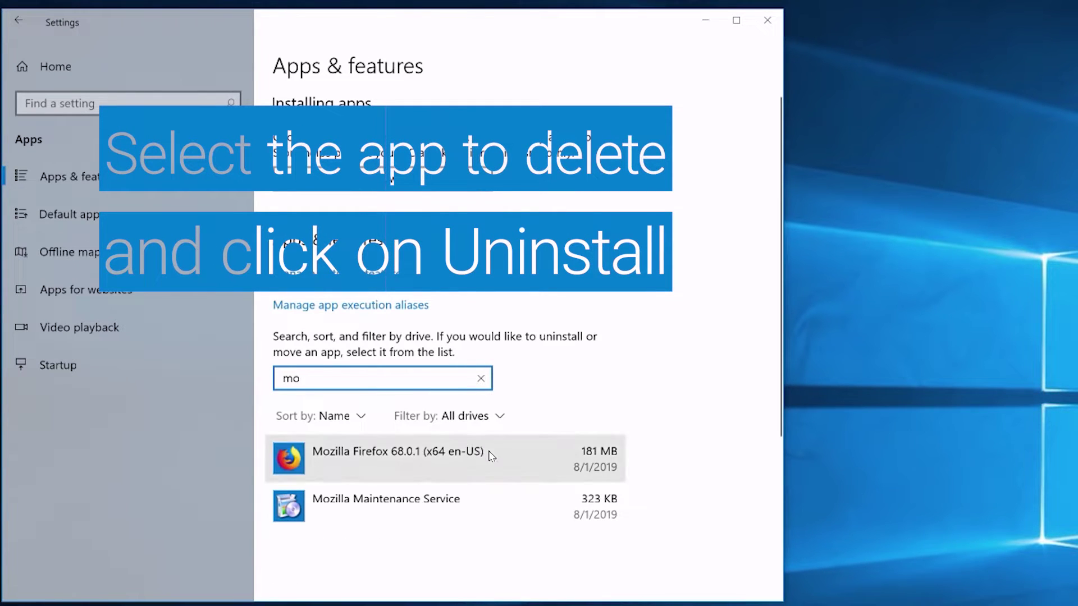
{"action": "left_click", "coordinate": [494, 458]}
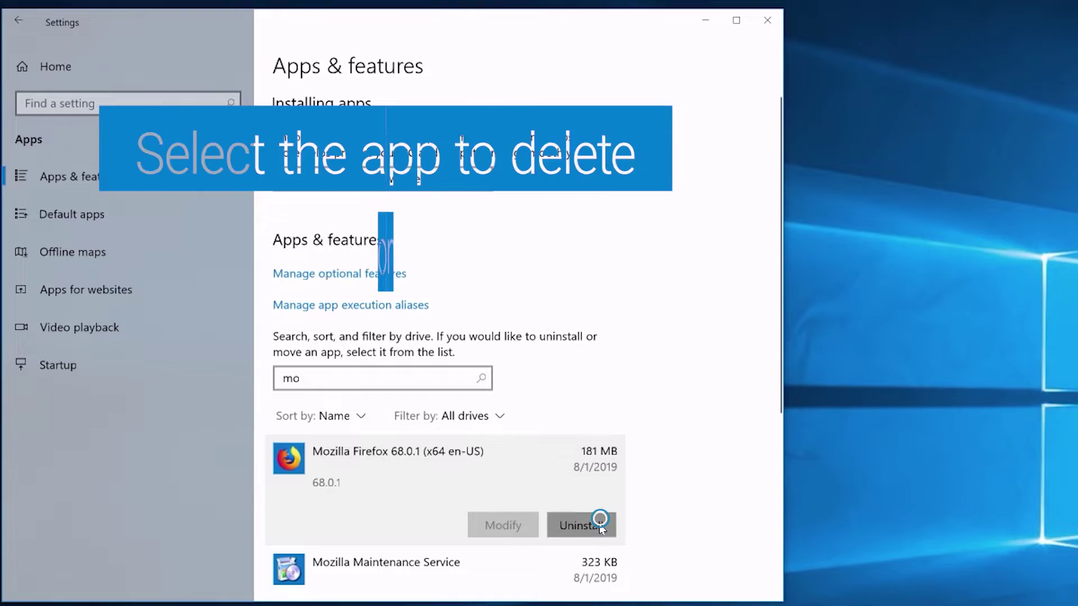
{"action": "left_click", "coordinate": [593, 523]}
{"action": "left_click", "coordinate": [652, 489]}
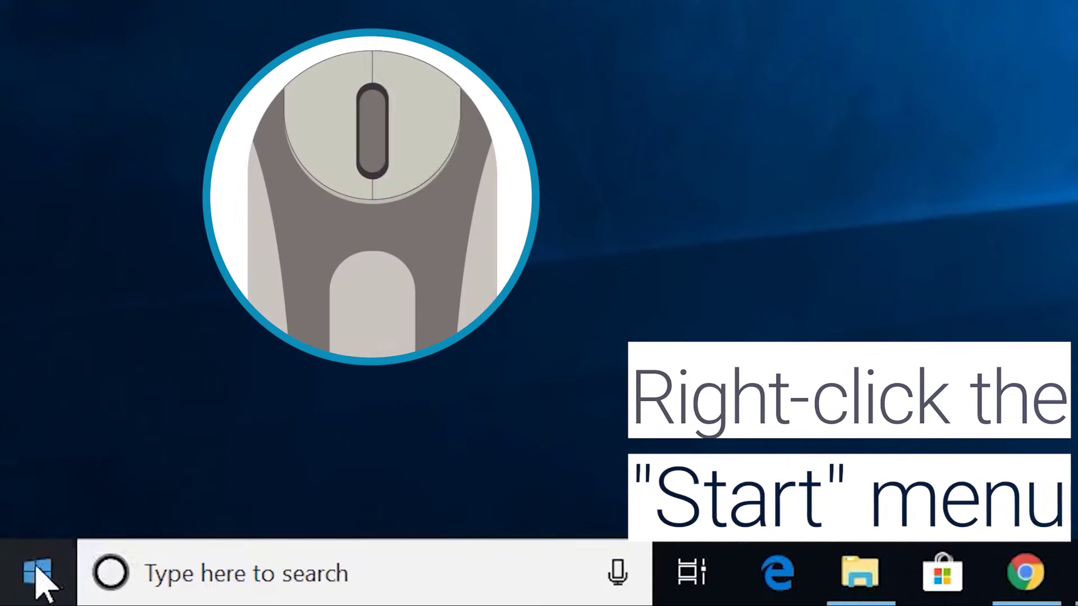
Uninstall the NVIDIA Quadro K1100M display adapter in Device Manager, then restart from Start > Power
{"action": "right_click", "coordinate": [18, 589]}
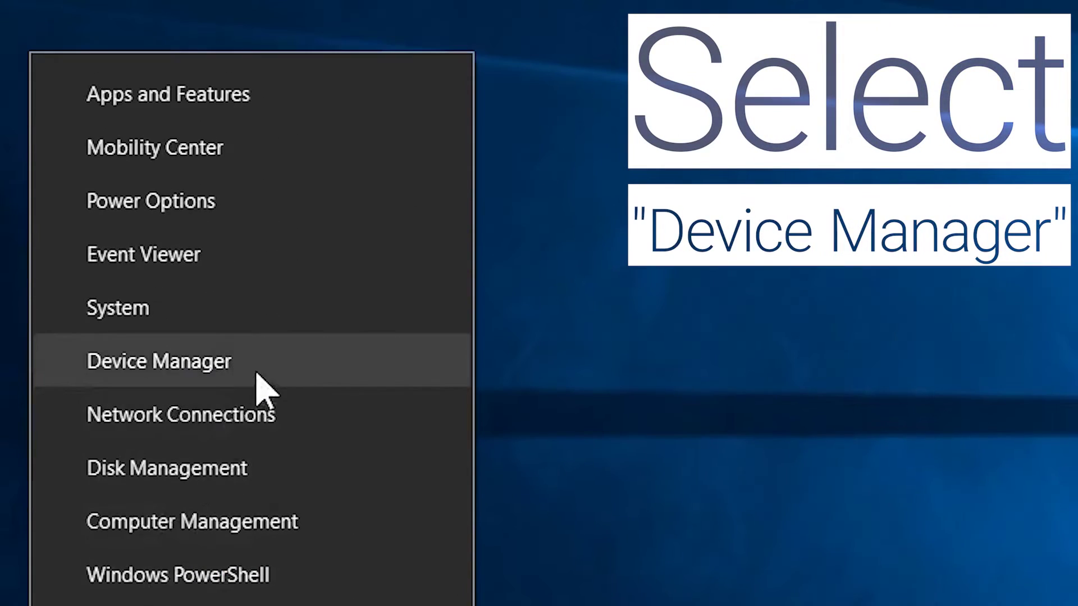
{"action": "left_click", "coordinate": [253, 179]}
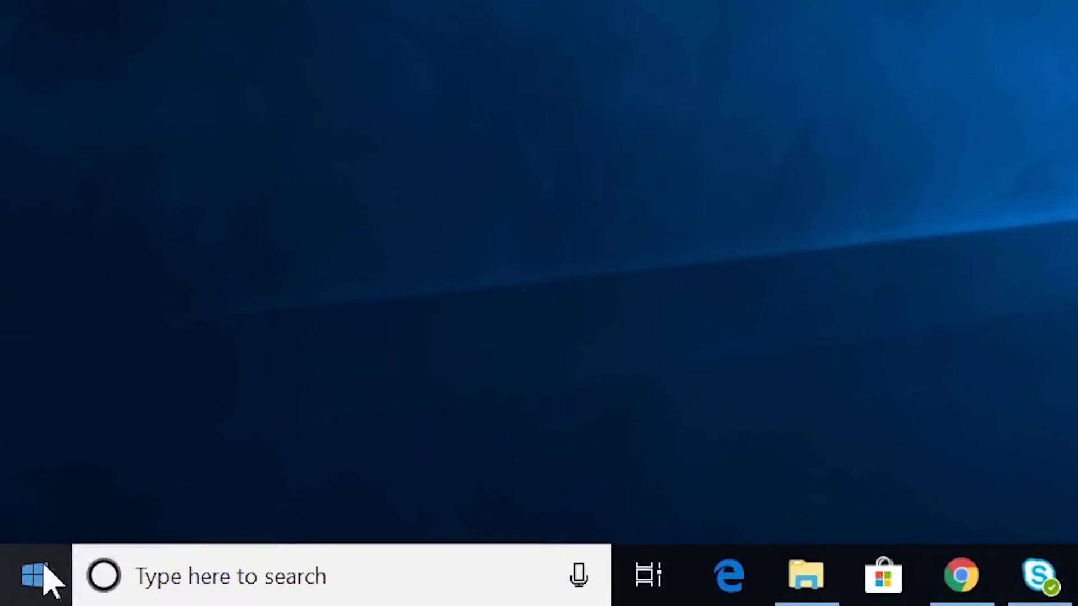
{"action": "left_click", "coordinate": [48, 581]}
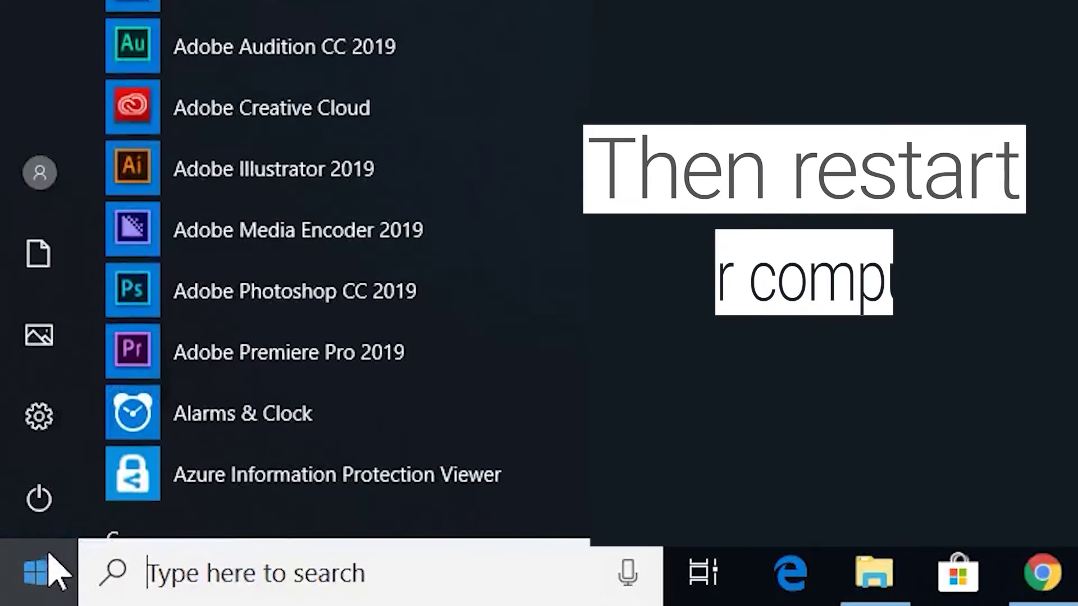
{"action": "left_click", "coordinate": [39, 502]}
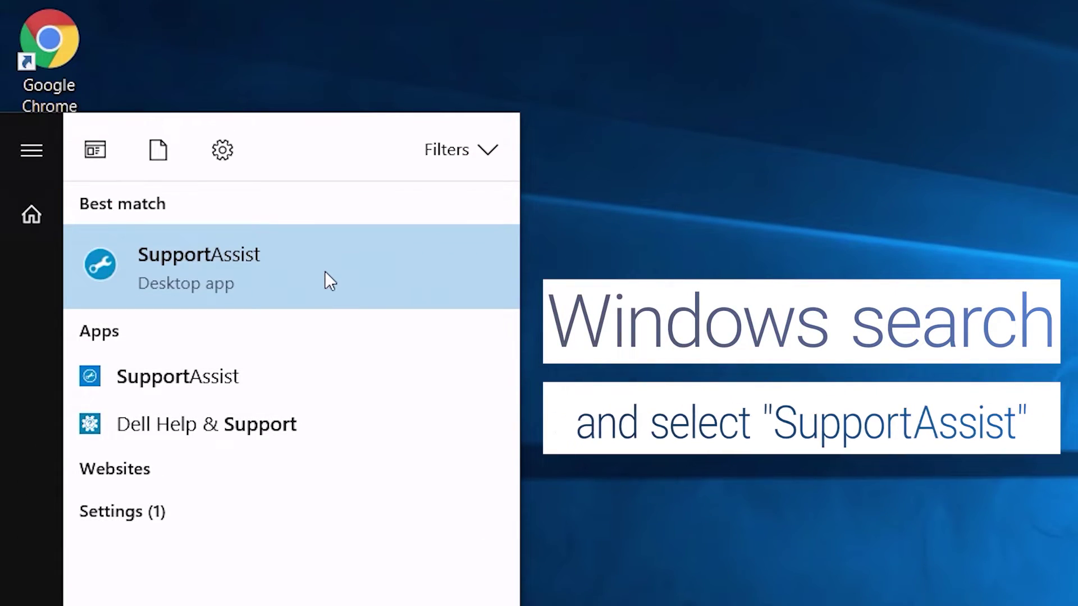
Install the Realtek RTS5249 CardReader and Intel Dynamic Platform and Thermal Framework updates via SupportAssist
{"action": "left_click", "coordinate": [326, 275]}
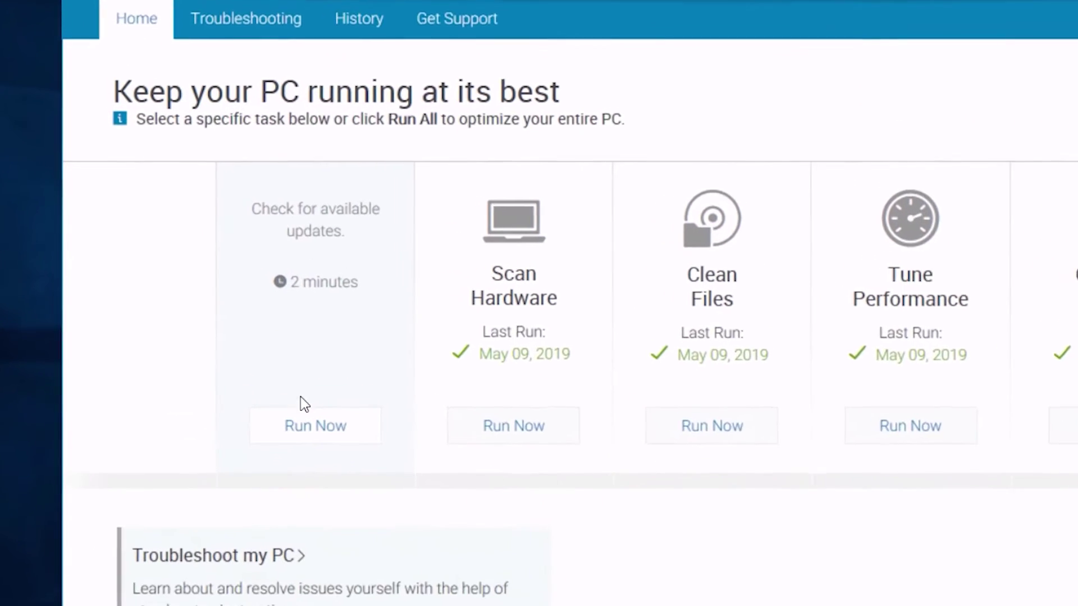
{"action": "left_click", "coordinate": [312, 432]}
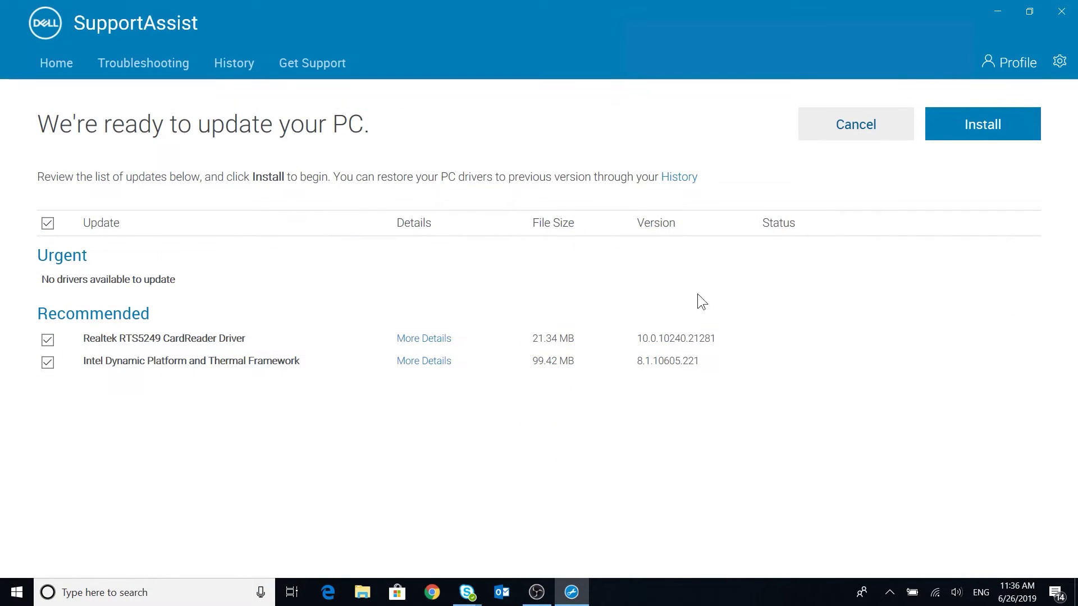
{"action": "left_click", "coordinate": [987, 130]}
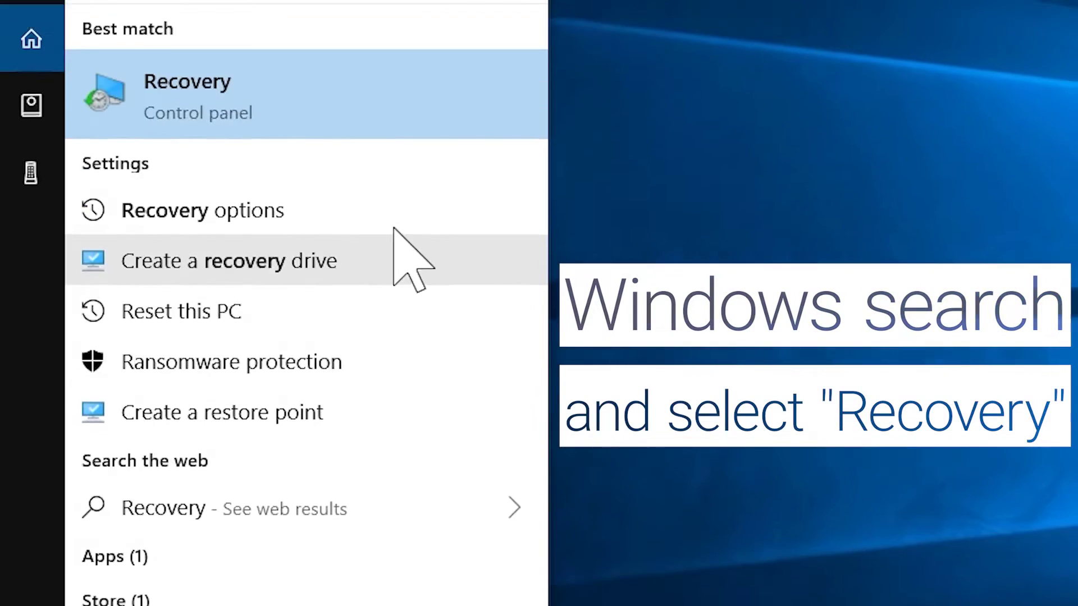
Restore to the 4/15/2019 9:54:48 AM Automatic Restore Point after scanning affected programs
{"action": "left_click", "coordinate": [389, 183]}
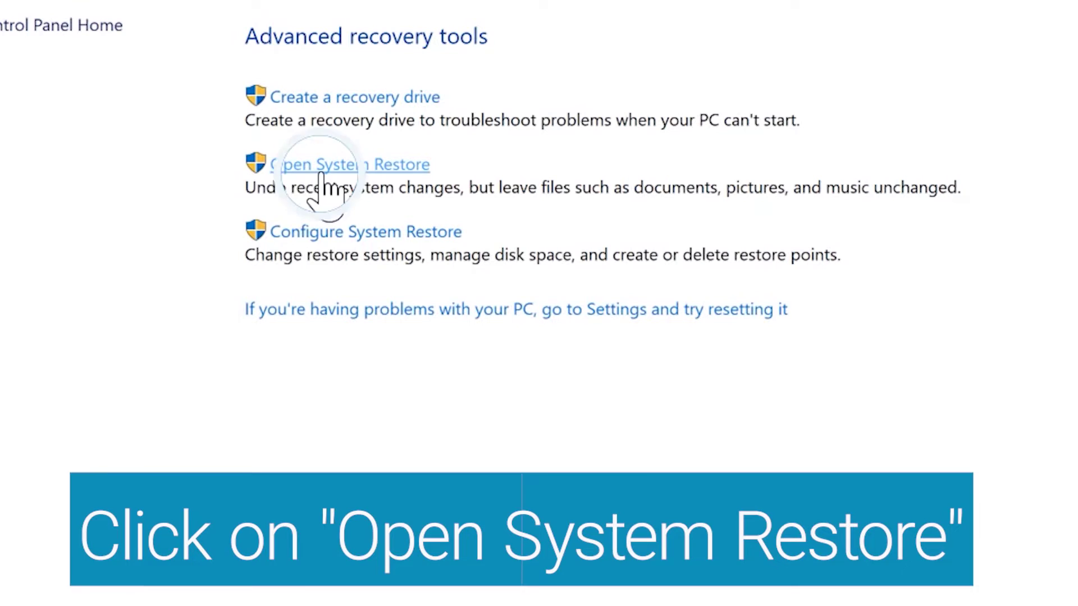
{"action": "left_click", "coordinate": [321, 174]}
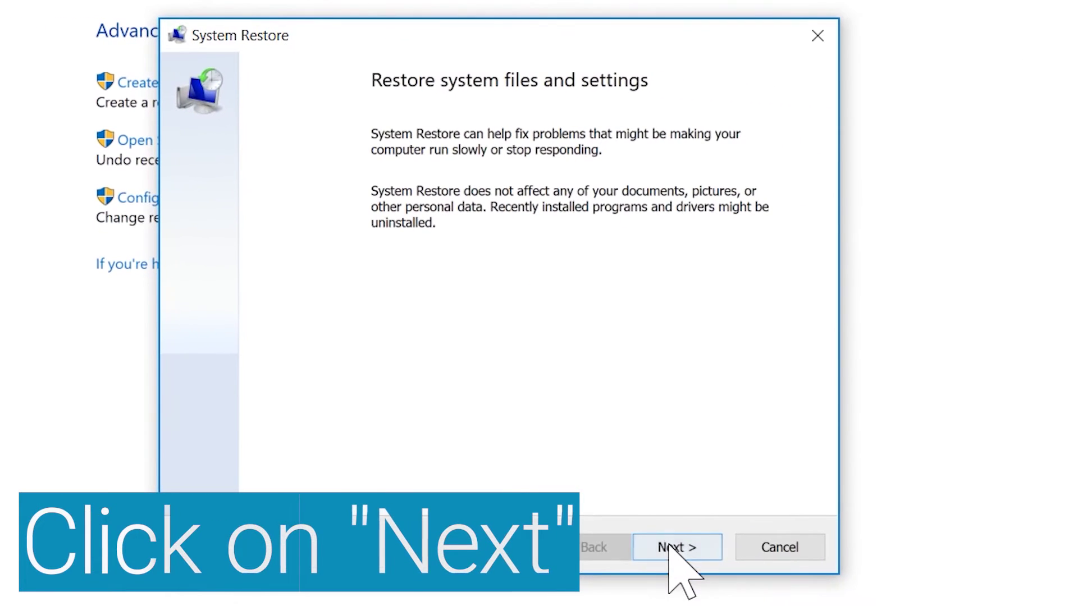
{"action": "left_click", "coordinate": [669, 545]}
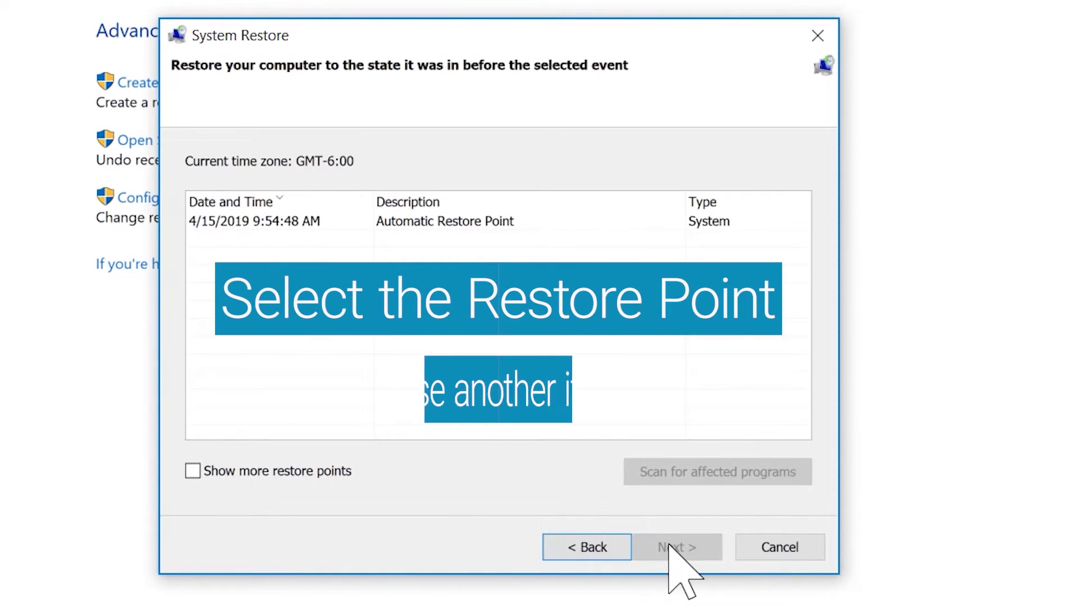
{"action": "left_click", "coordinate": [447, 227]}
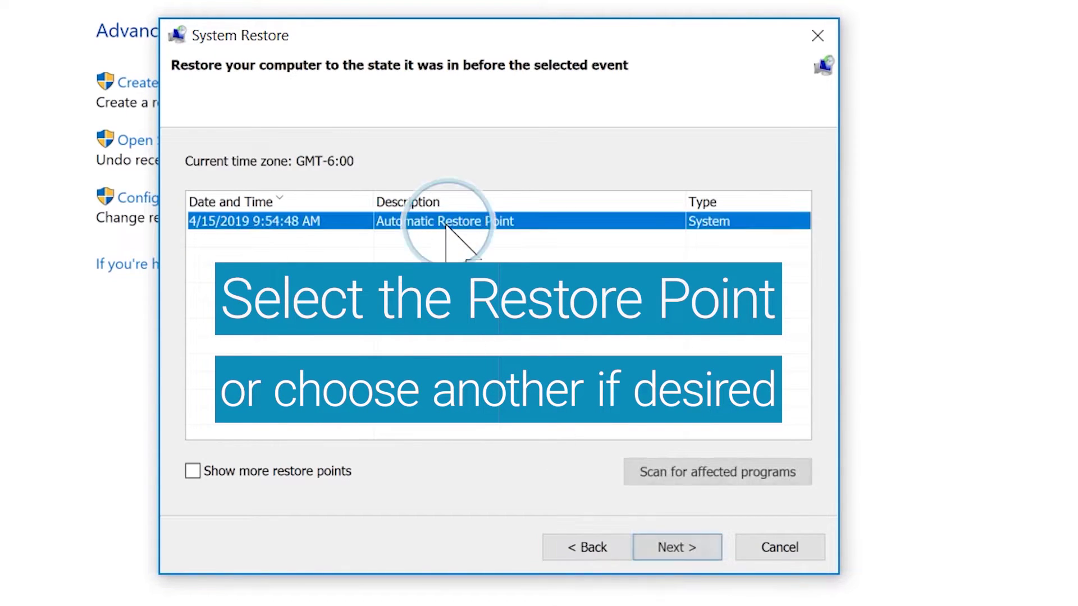
{"action": "left_click", "coordinate": [193, 471]}
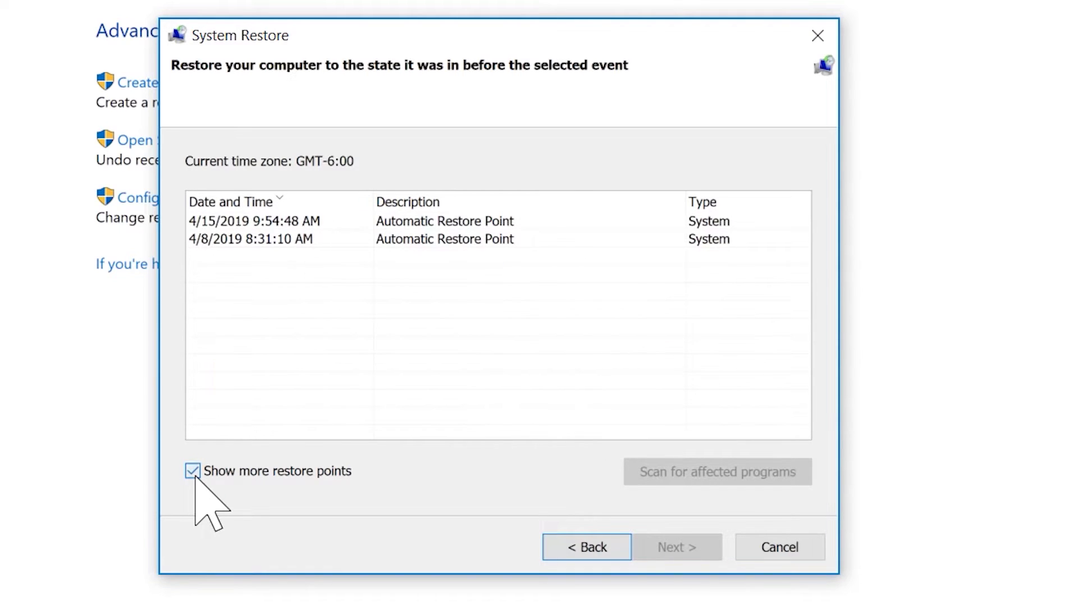
{"action": "left_click", "coordinate": [457, 227]}
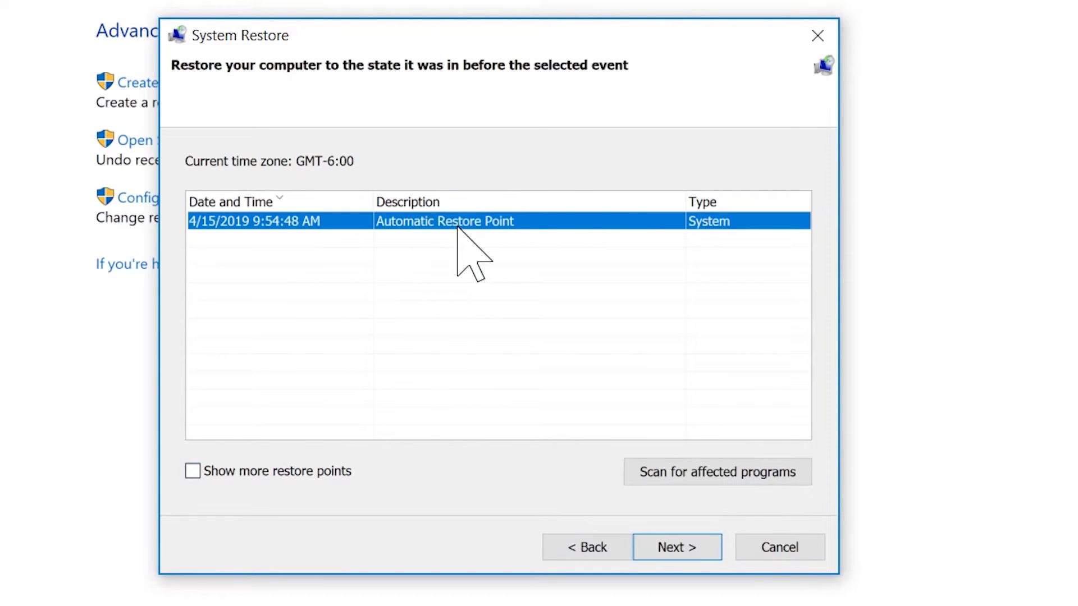
{"action": "left_click", "coordinate": [653, 470]}
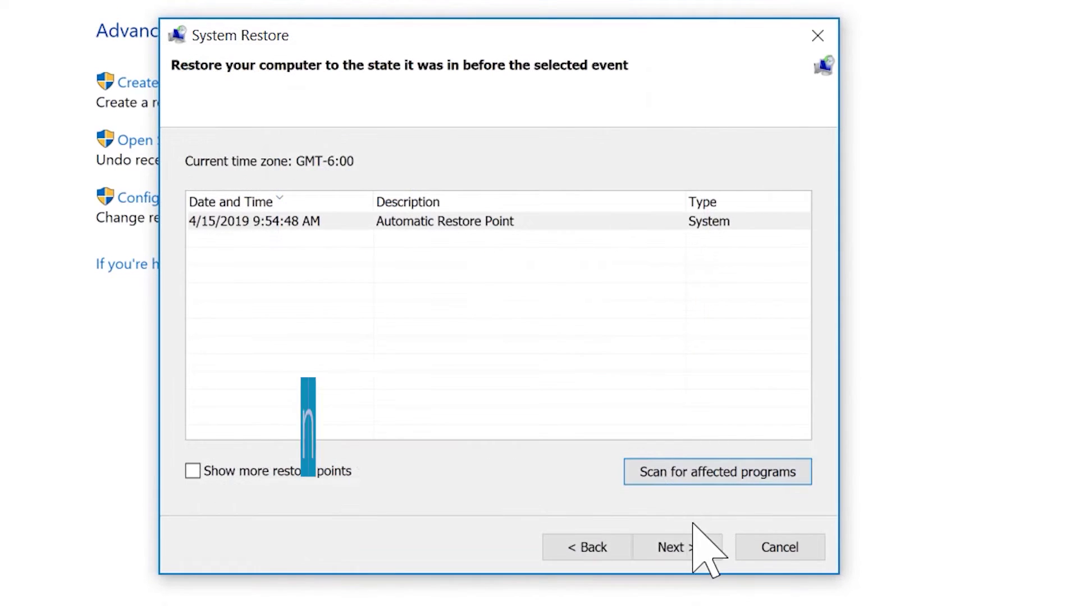
{"action": "left_click", "coordinate": [685, 560]}
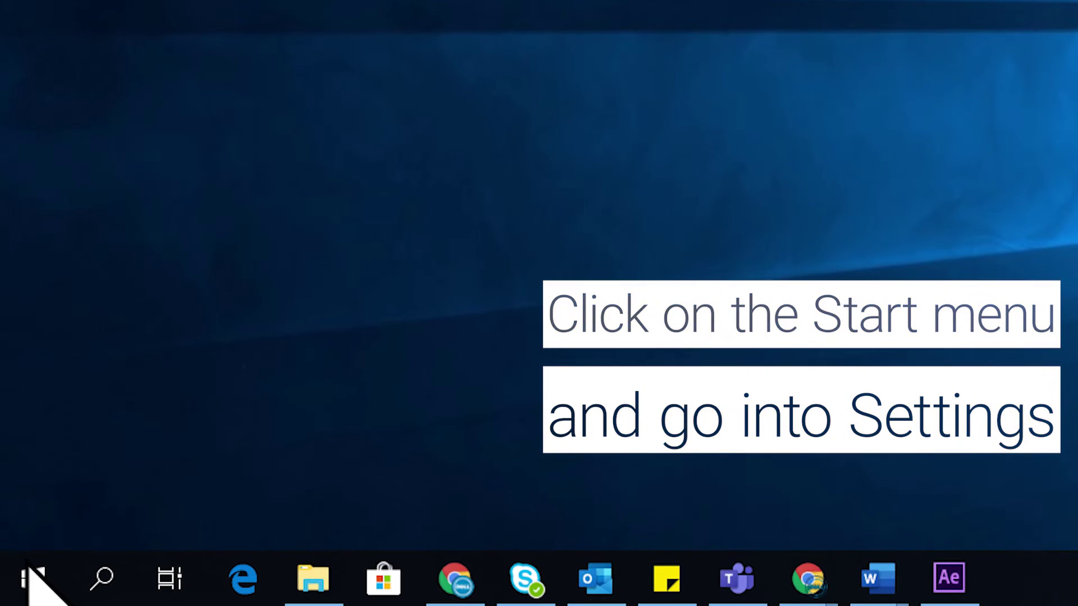
Start Reset this PC from Settings' Update & Security > Recovery page
{"action": "left_click", "coordinate": [17, 592]}
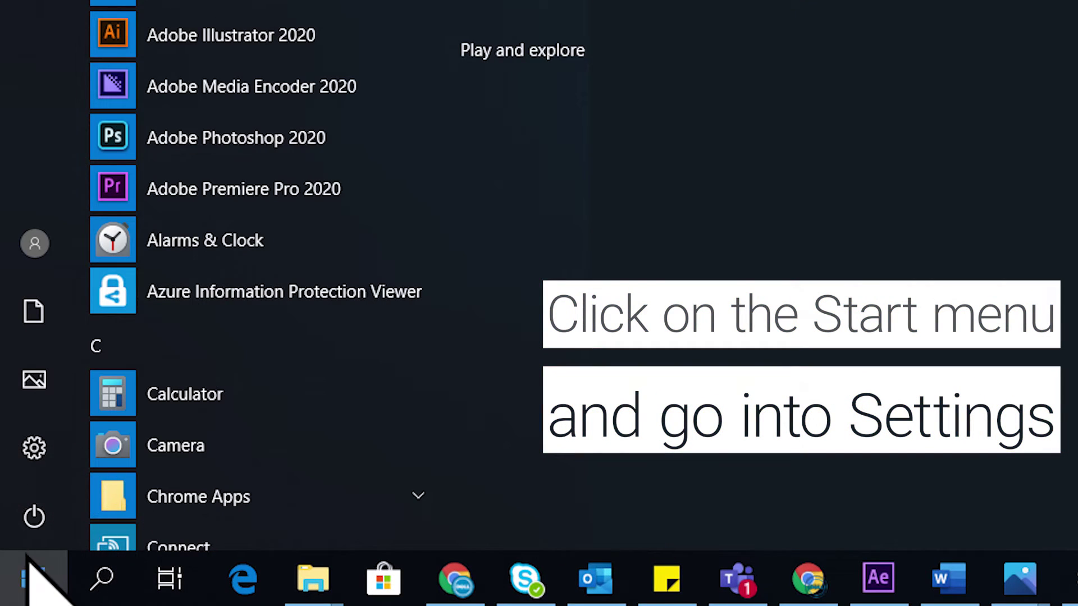
{"action": "left_click", "coordinate": [34, 447]}
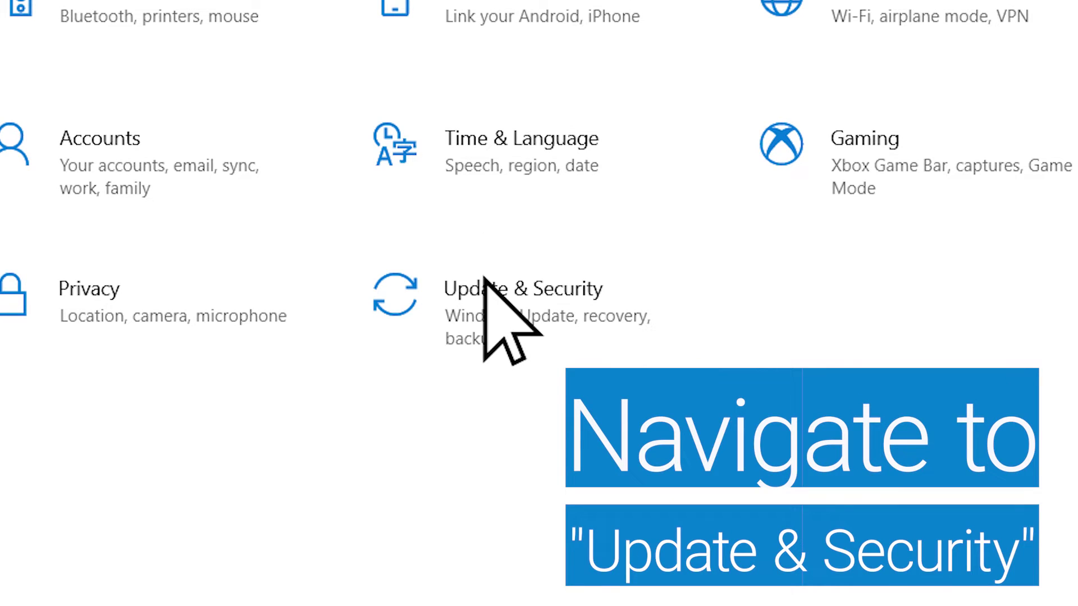
{"action": "left_click", "coordinate": [484, 279]}
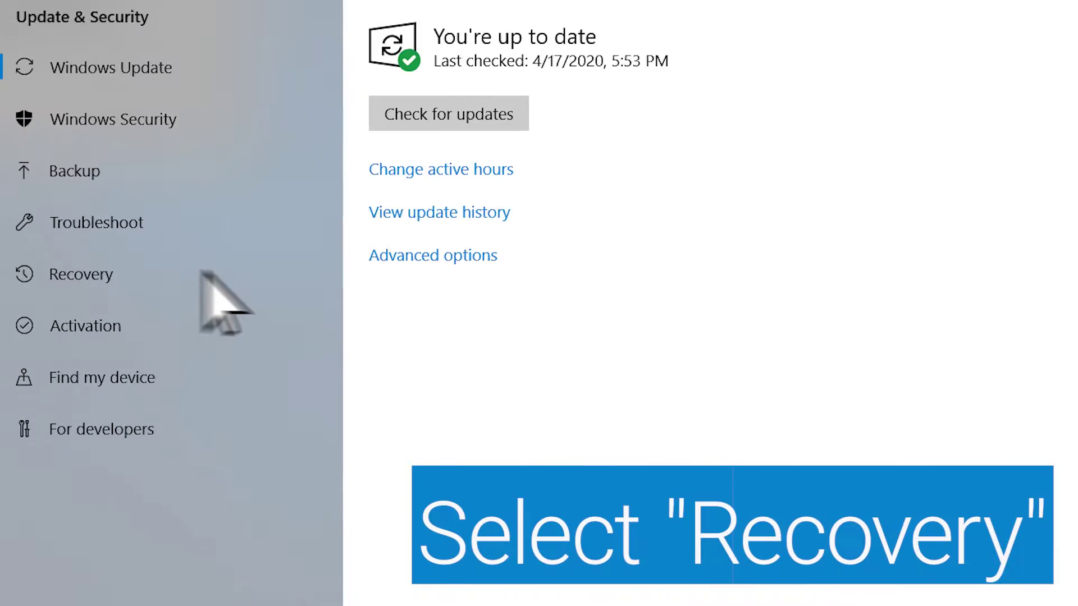
{"action": "left_click", "coordinate": [73, 253]}
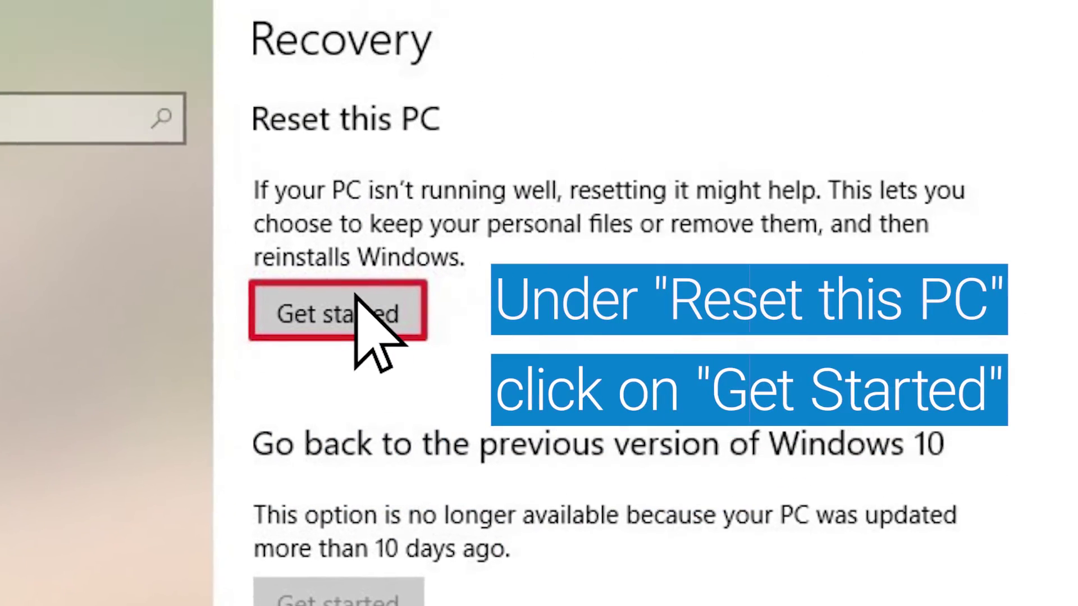
{"action": "left_click", "coordinate": [330, 313]}
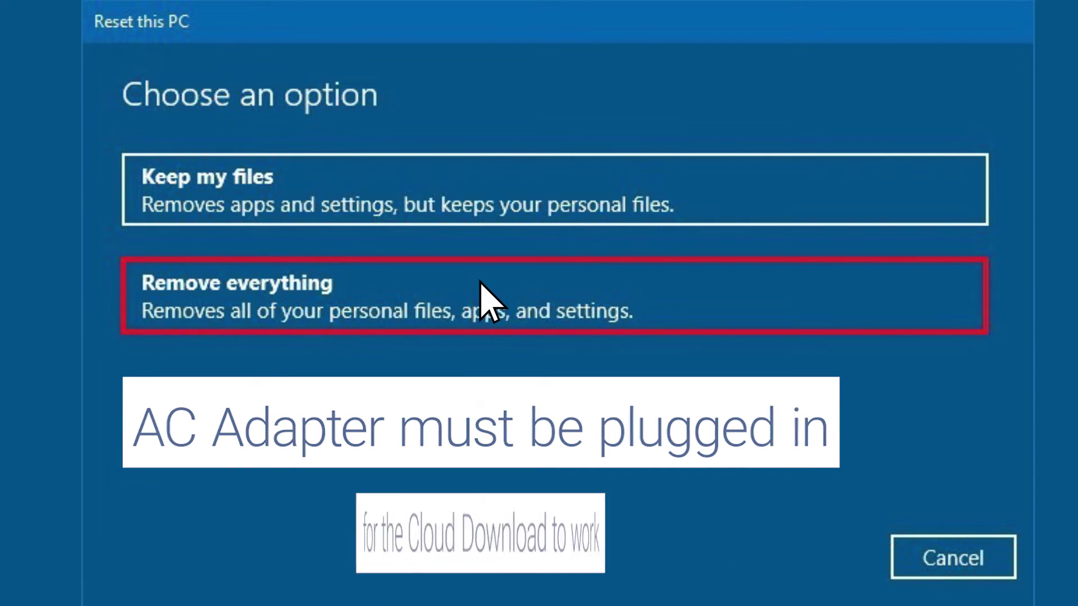
Choose Remove everything with Cloud download, and set Download Windows to Yes
{"action": "left_click", "coordinate": [482, 289]}
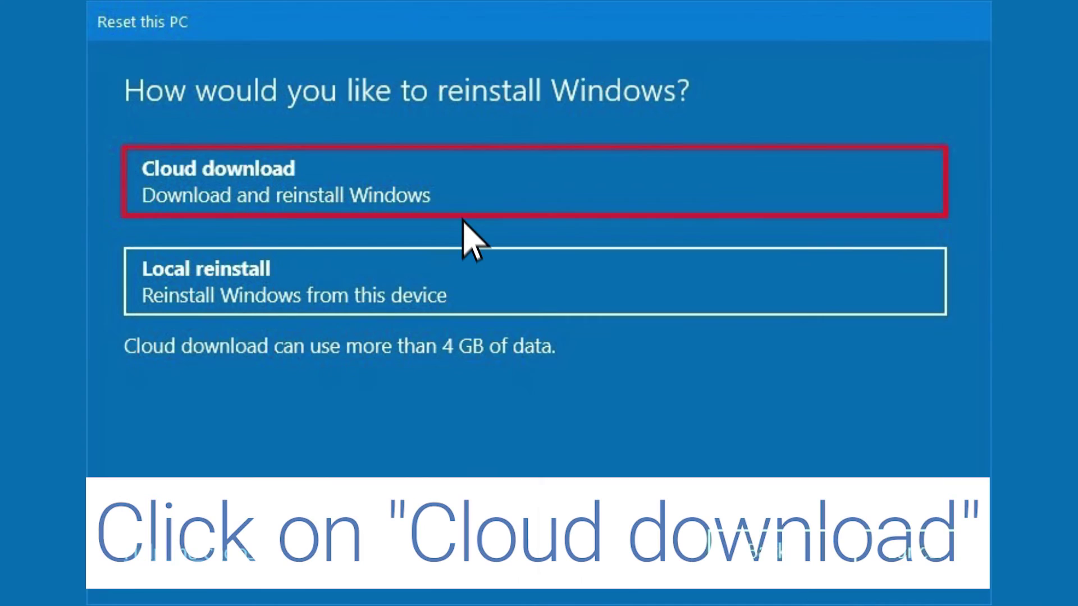
{"action": "left_click", "coordinate": [451, 178]}
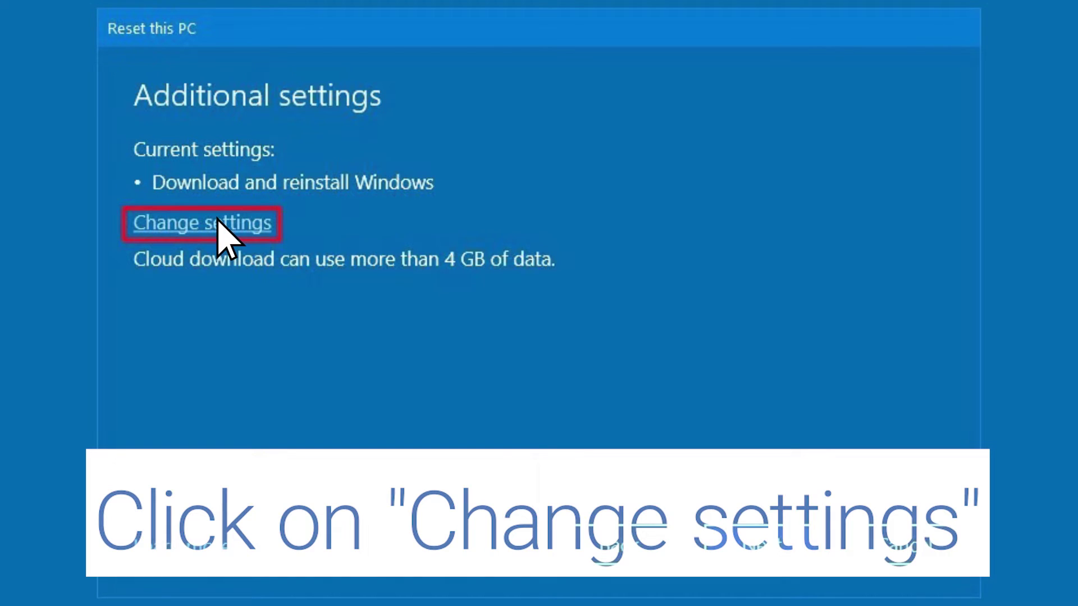
{"action": "left_click", "coordinate": [218, 223]}
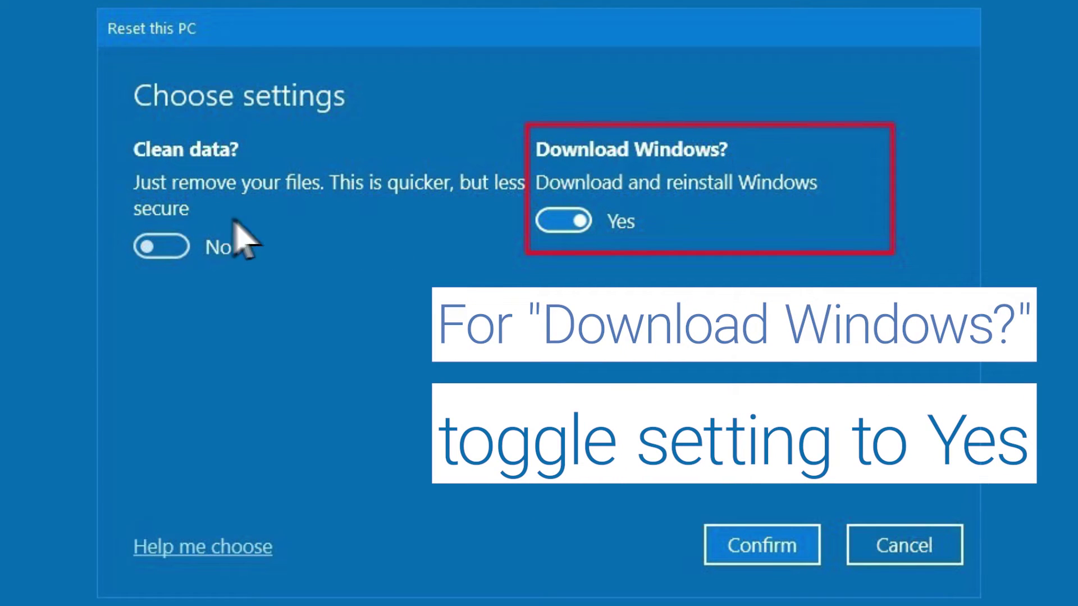
{"action": "left_click", "coordinate": [571, 218]}
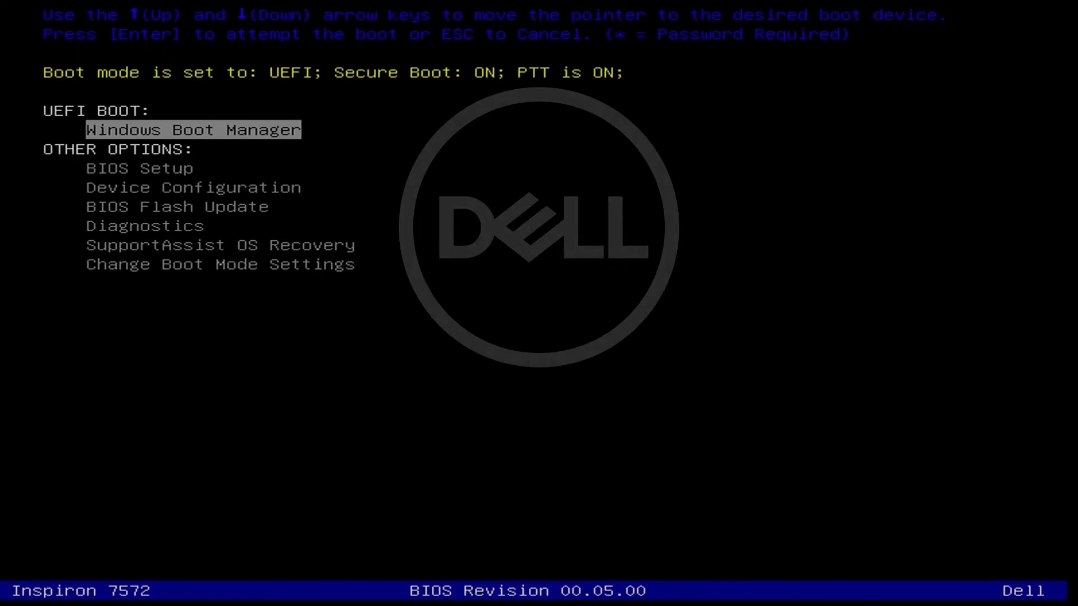
Select SupportAssist OS Recovery in the Dell Boot Menu and boot into it
{"action": "key", "text": "Down"}
{"action": "key", "text": "Down"}
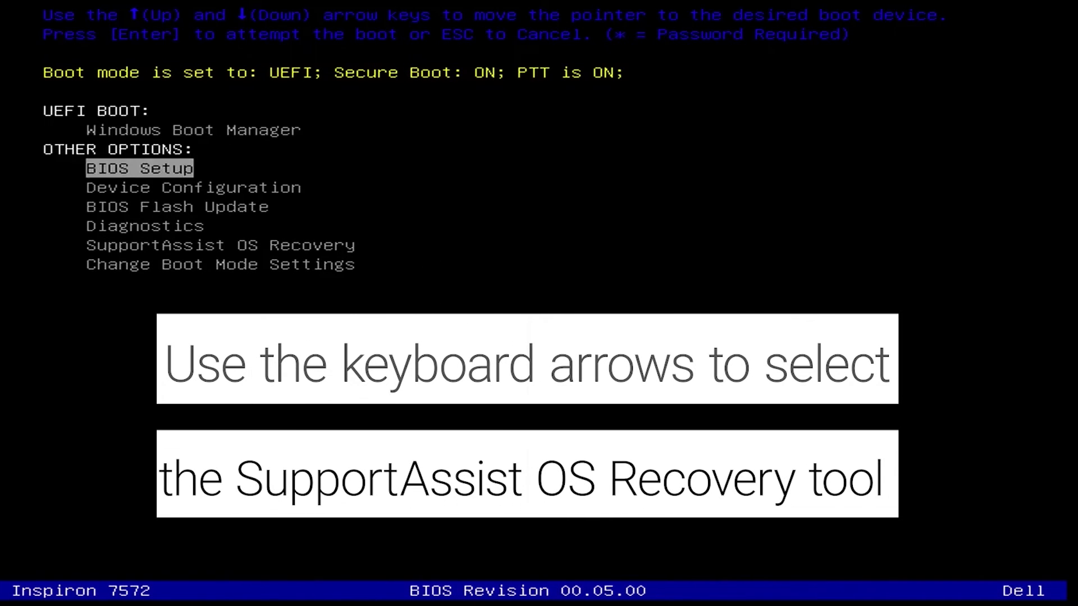
{"action": "key", "text": "Down"}
{"action": "key", "text": "Down"}
{"action": "key", "text": "Down"}
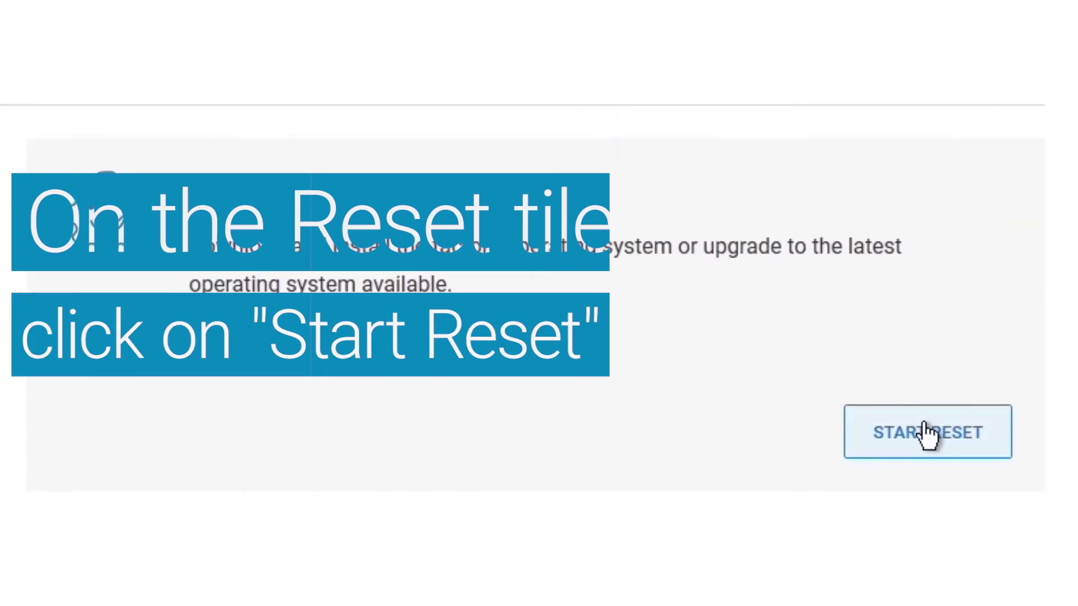
Start a reset from the Reset tile in SupportAssist OS Recovery
{"action": "left_click", "coordinate": [926, 435]}
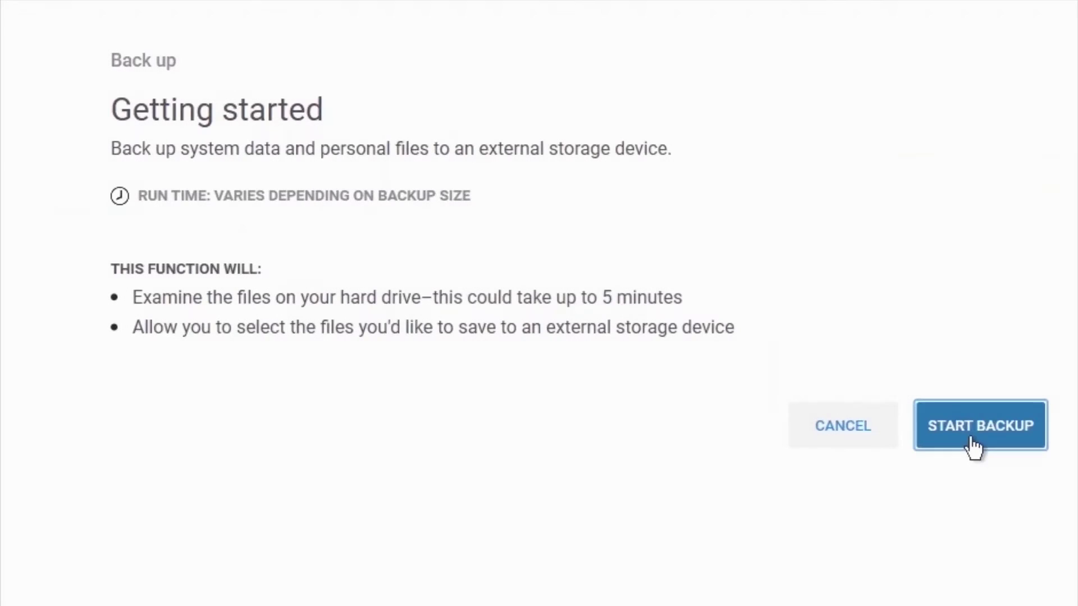
Back up the file libraries to the M: My Passport drive, using Advanced Settings for the destination
{"action": "left_click", "coordinate": [972, 434]}
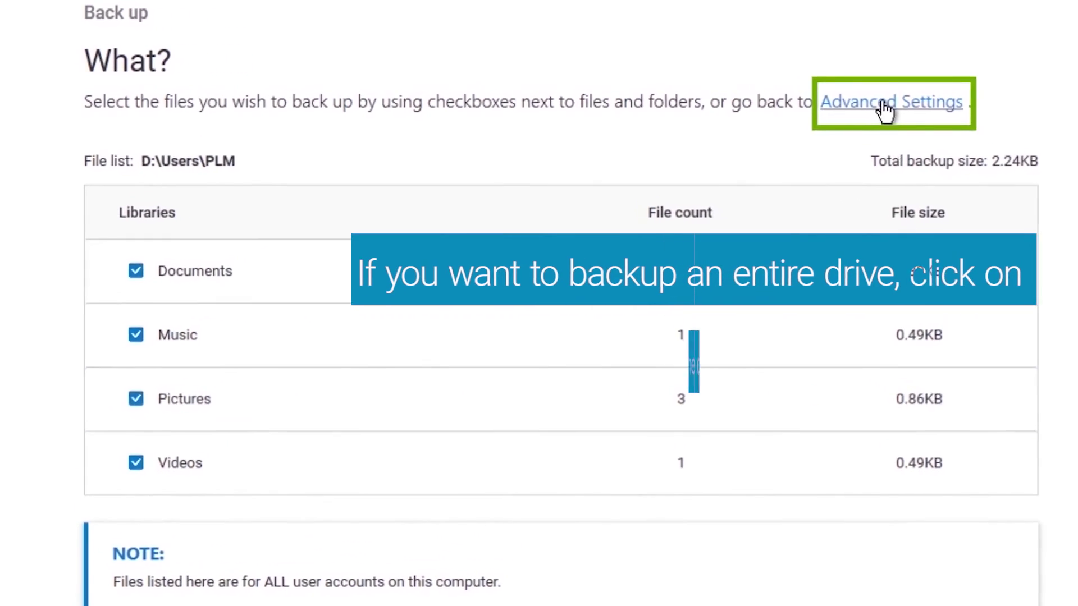
{"action": "left_click", "coordinate": [887, 104]}
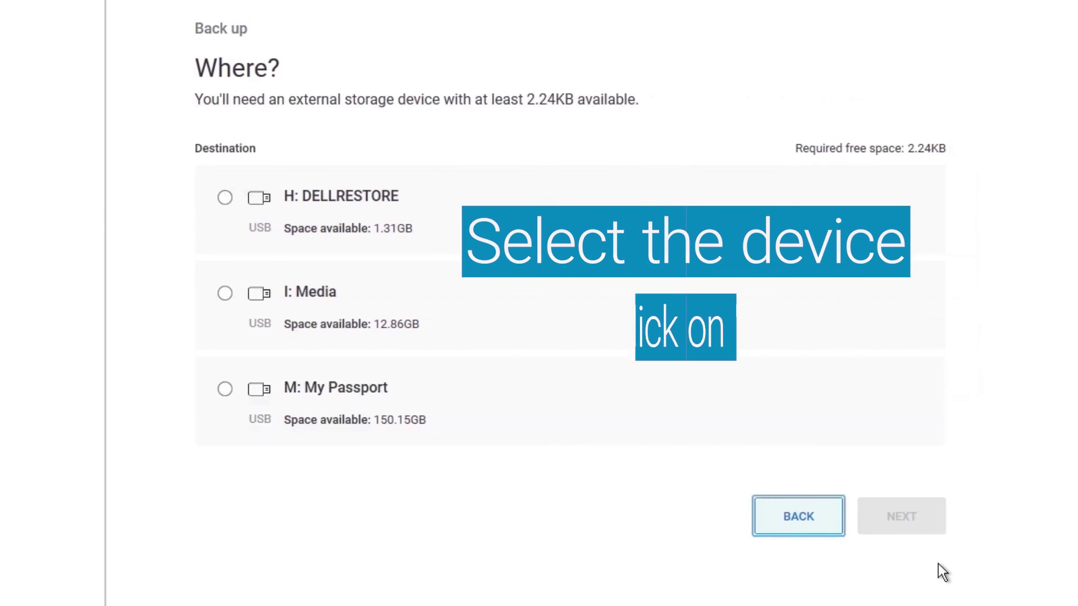
{"action": "left_click", "coordinate": [218, 400]}
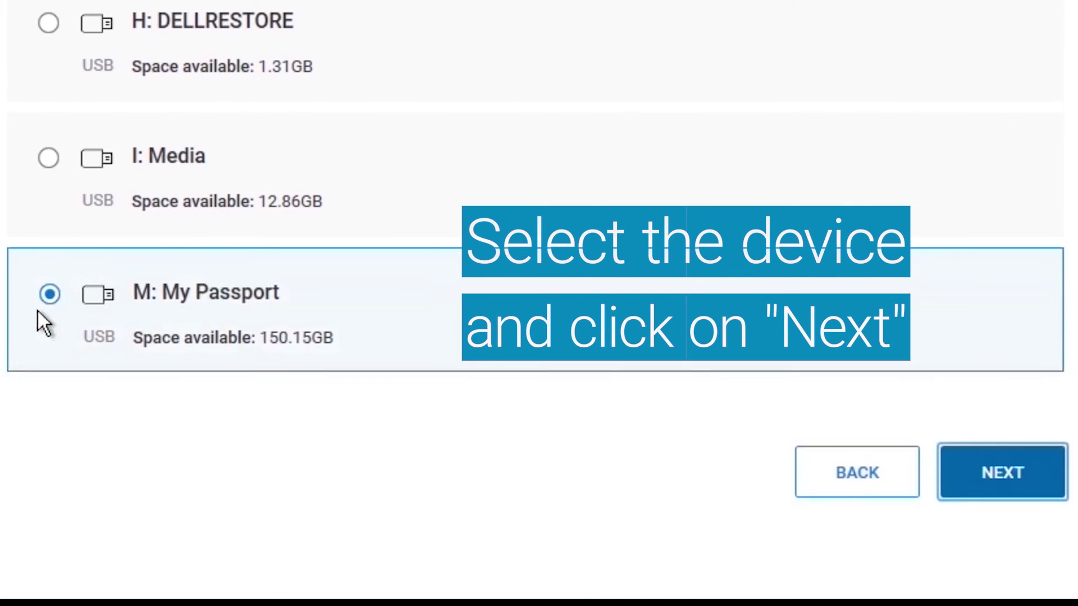
{"action": "left_click", "coordinate": [1002, 473]}
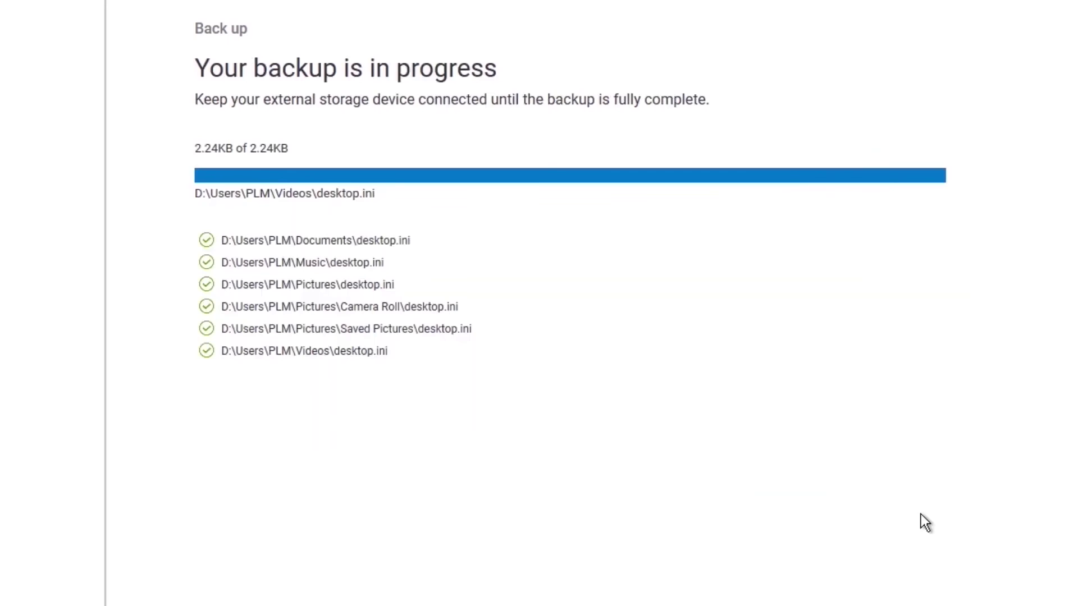